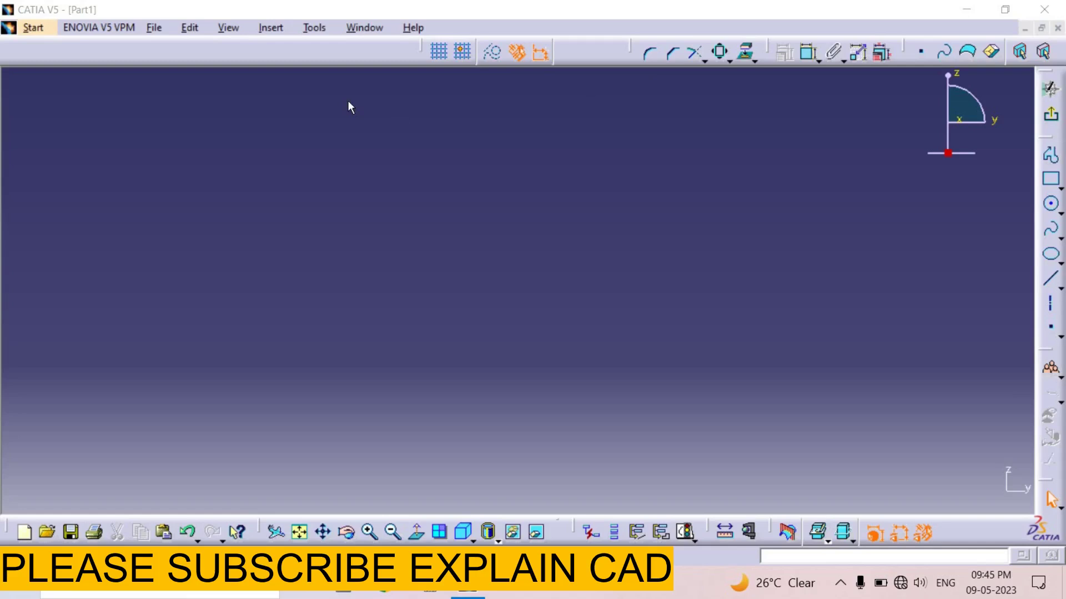
Draw a rectangle in the sketch.
click(1050, 178)
click(430, 223)
click(584, 316)
Add width and height dimension constraints to the rectangle's top and right edges.
key(Return)
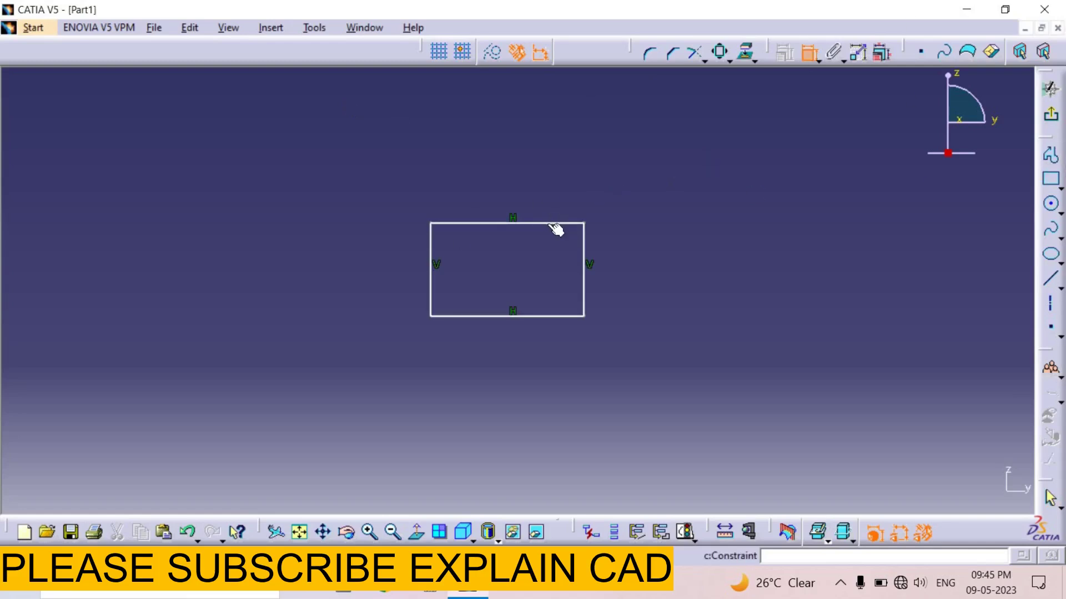
click(547, 223)
click(542, 166)
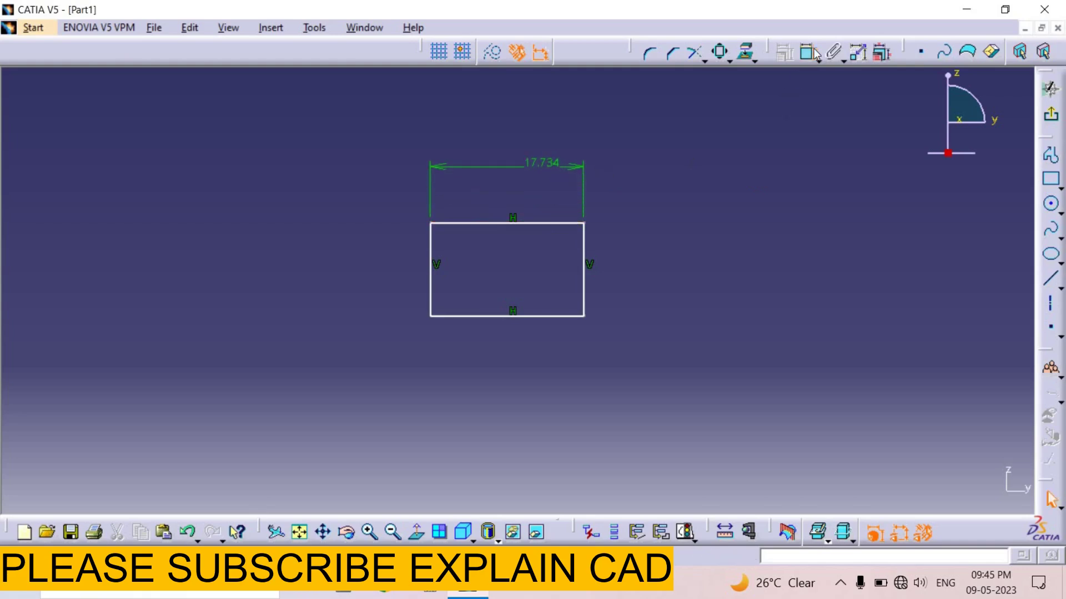
click(809, 53)
click(584, 263)
click(677, 267)
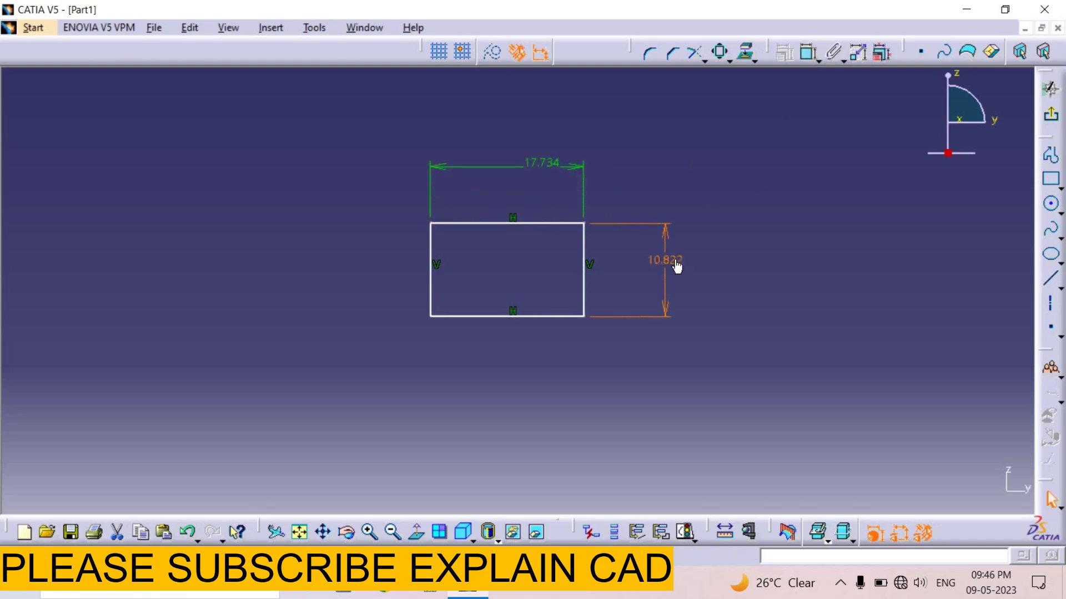
Set the height dimension to 10 and the width dimension to 15.
double_click(677, 266)
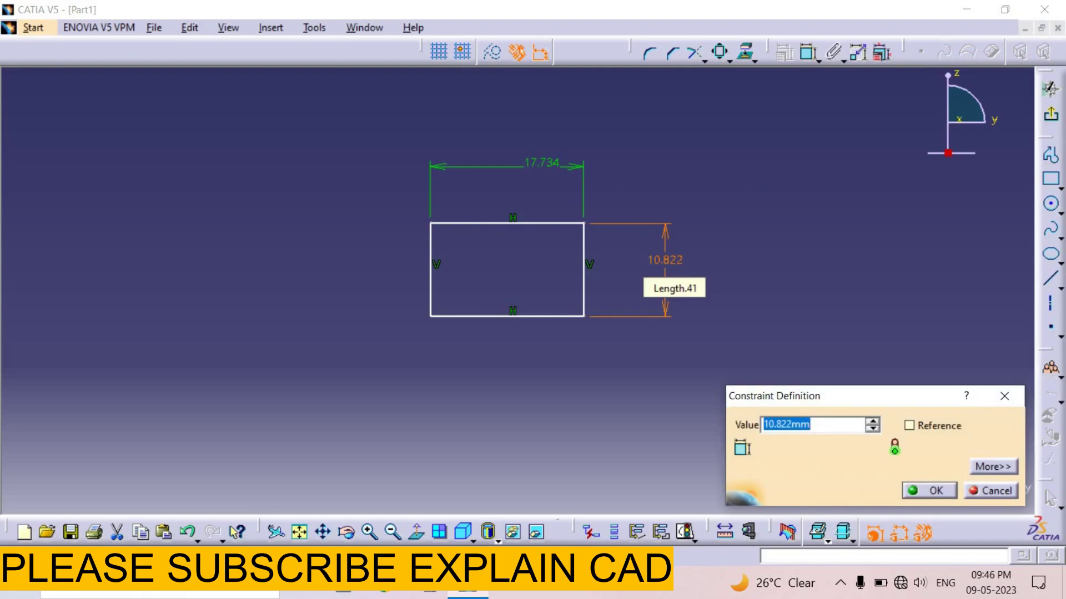
text(10)
key(Return)
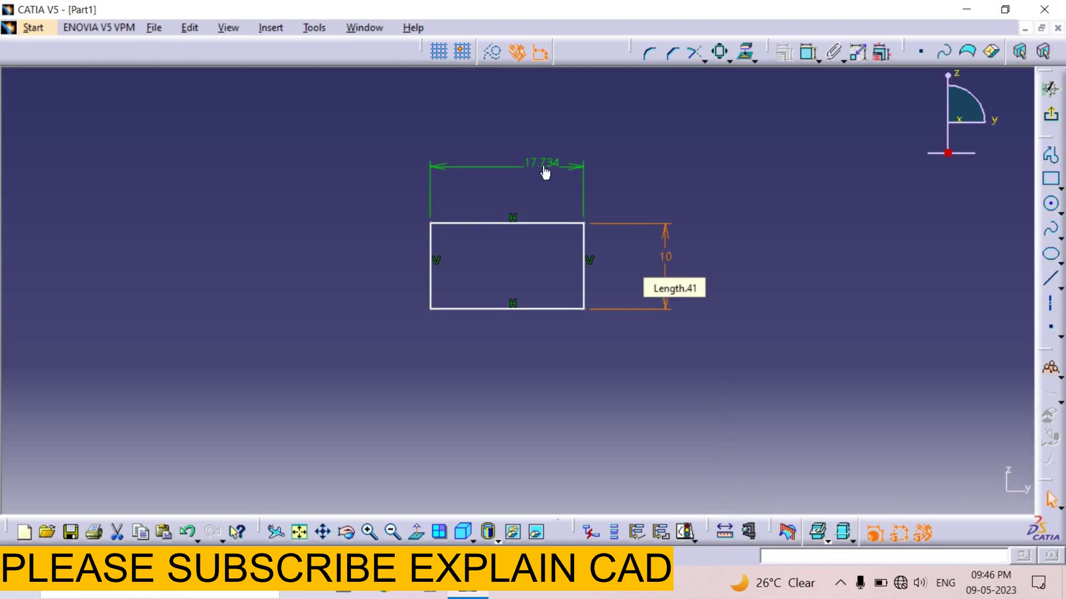
double_click(545, 170)
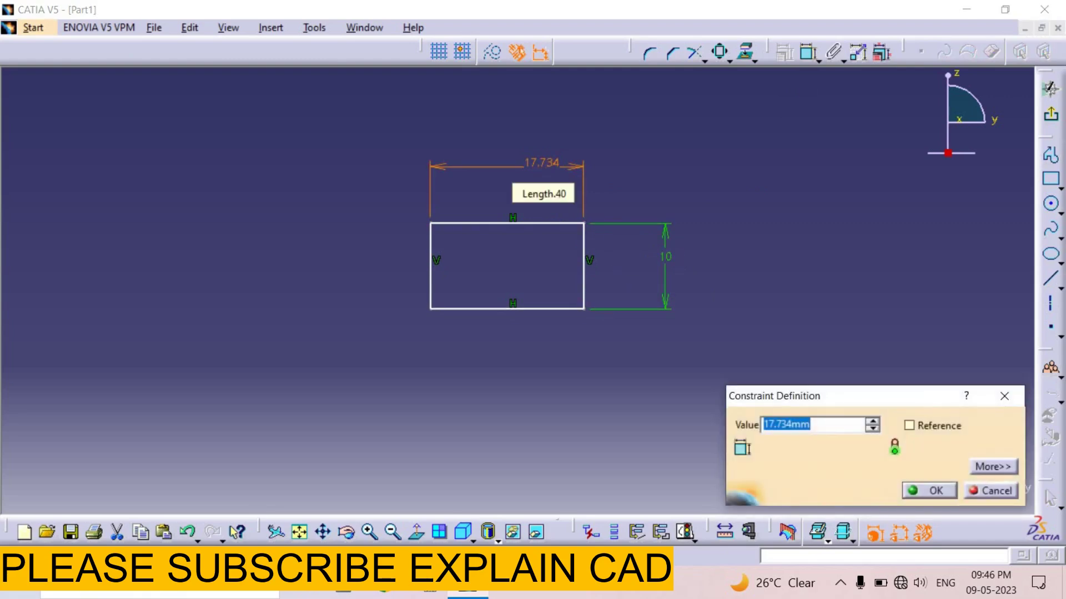
text(15)
key(Return)
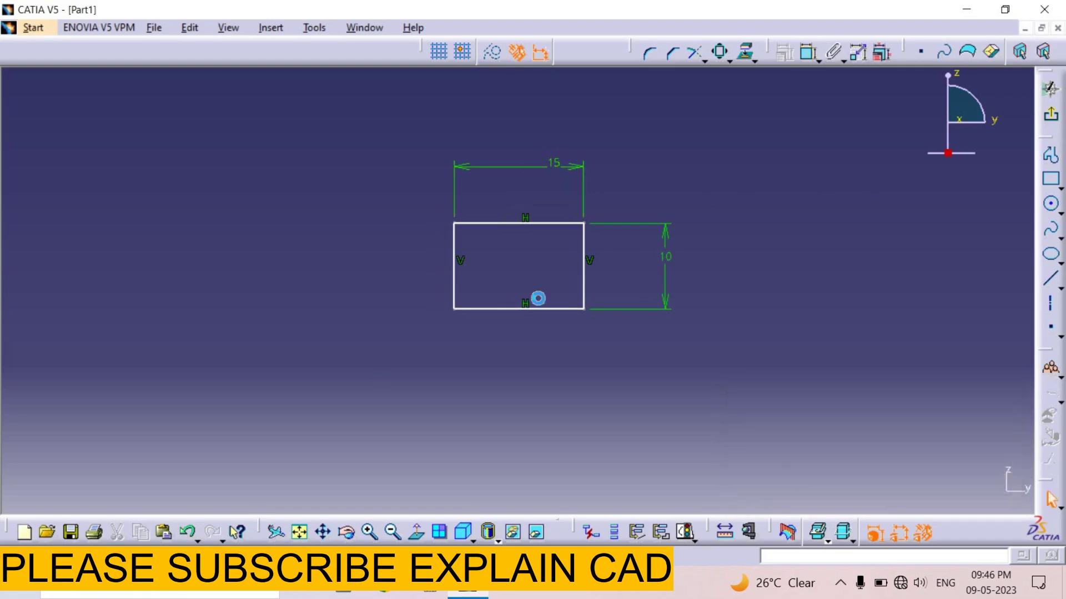
Duplicate the rectangle at scale factor 2 about its bottom-right corner, giving a 30×20 copy.
drag(409, 143, 701, 378)
click(730, 61)
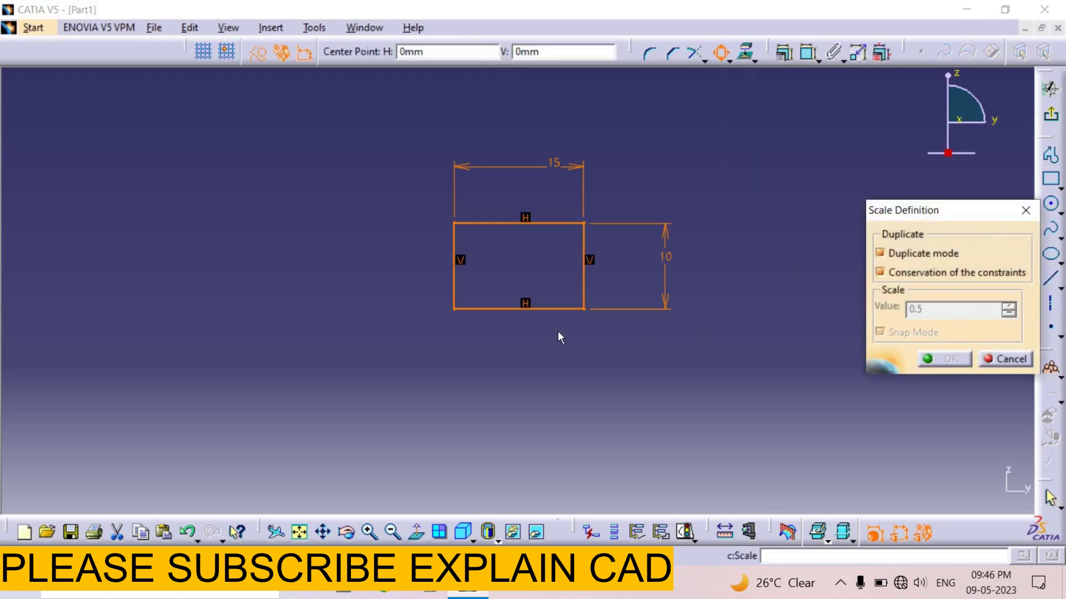
click(584, 309)
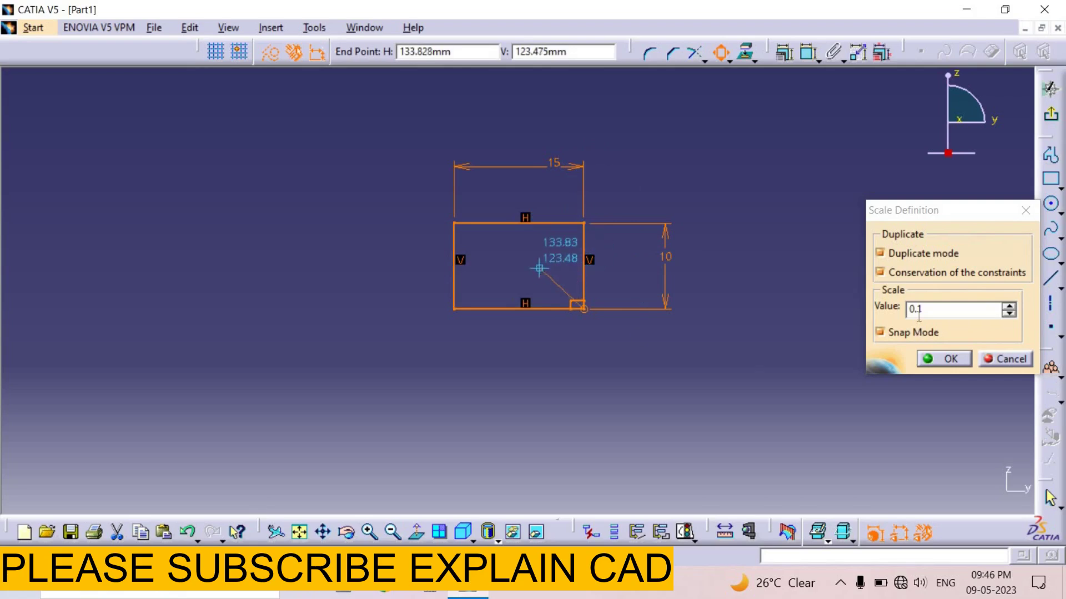
click(901, 310)
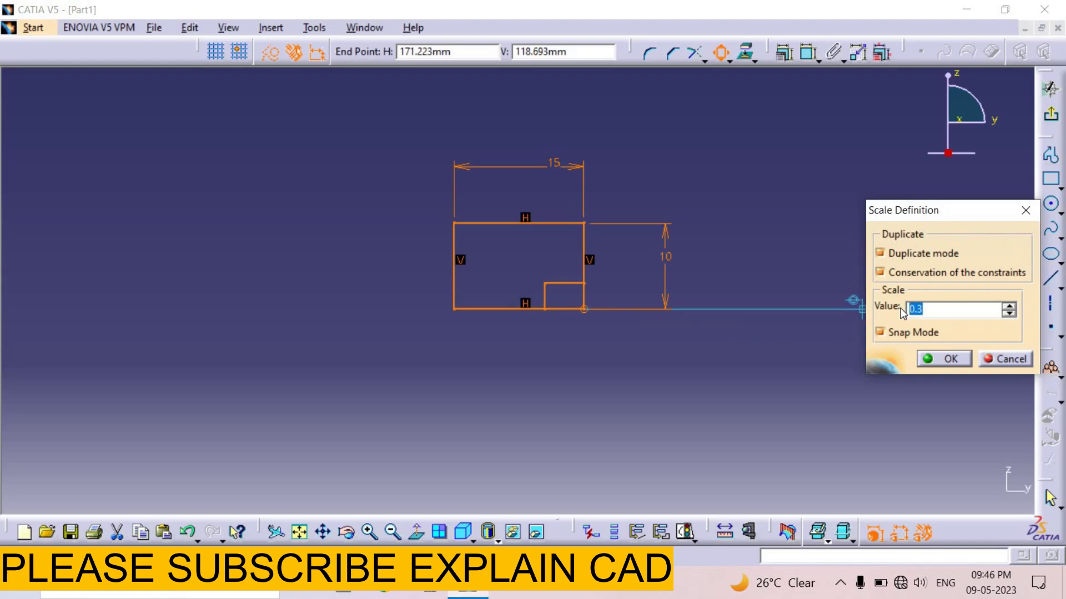
text(2)
click(945, 360)
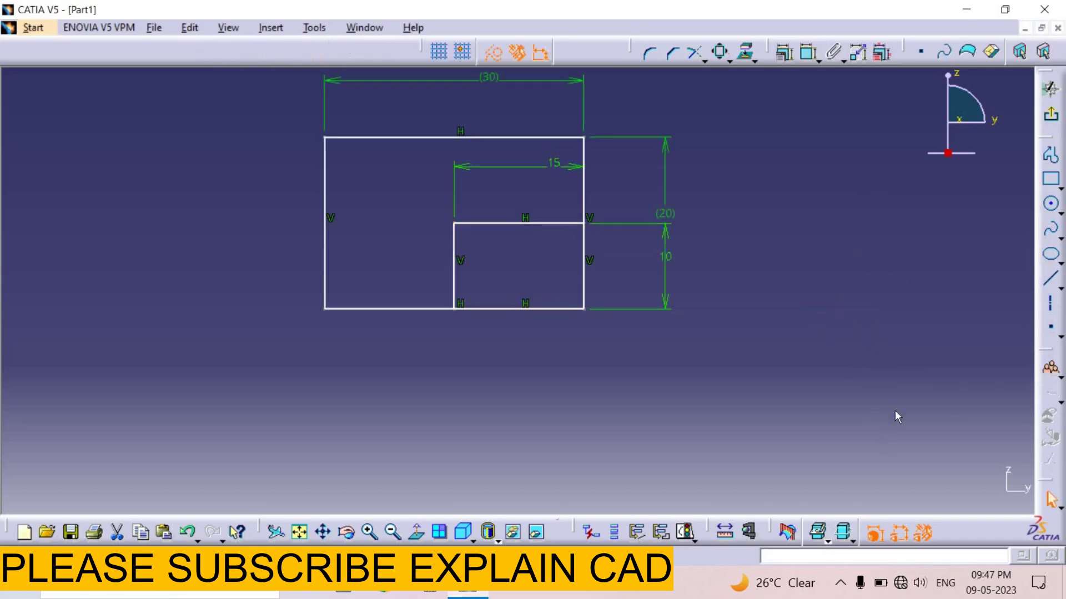
Drag the (20) height dimension to the right, clear of the 10 dimension.
middle_drag(551, 169, 641, 279)
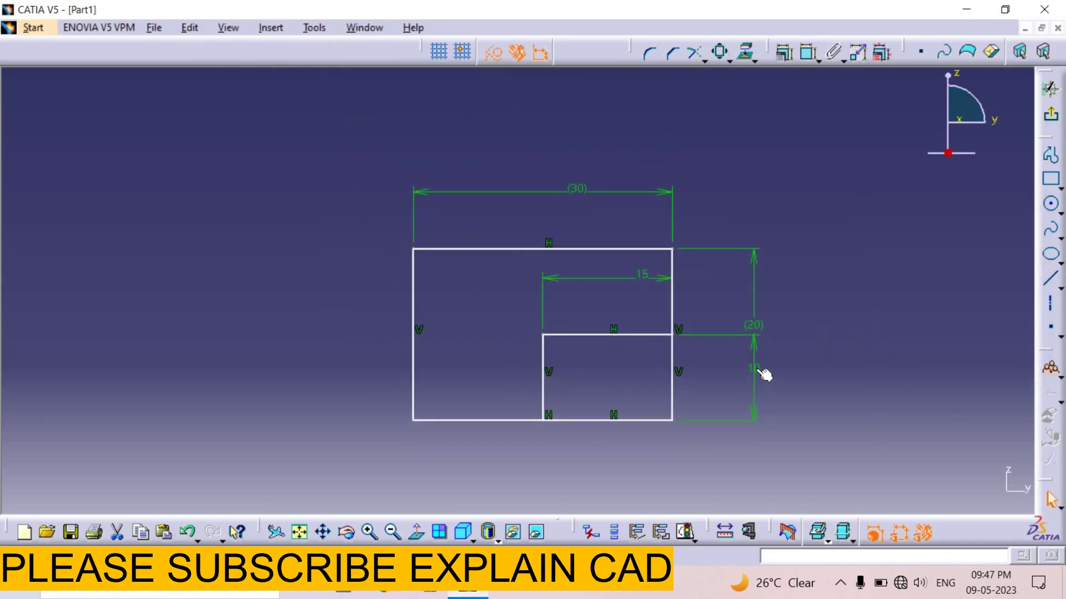
click(727, 366)
drag(727, 366, 833, 376)
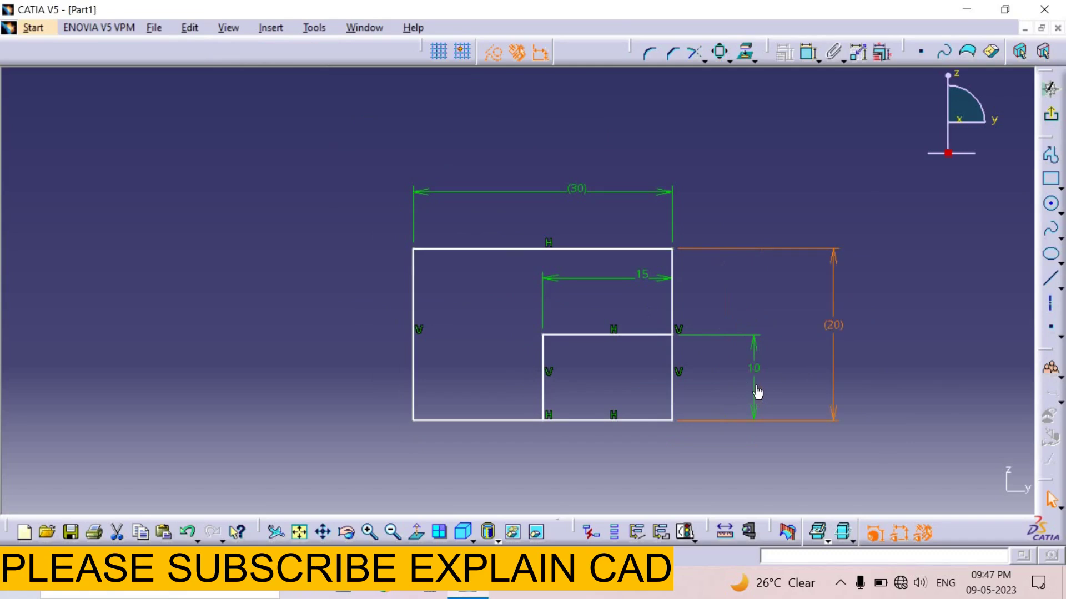
click(669, 223)
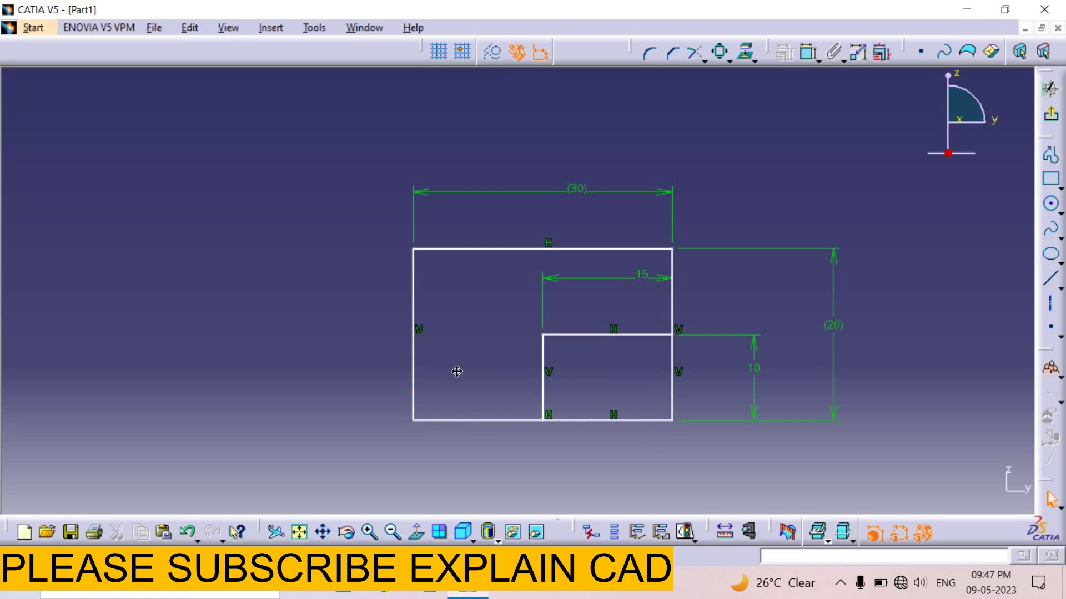
mouse_move(993, 340)
middle_down()
mouse_move(642, 364)
mouse_move(645, 343)
middle_up()
Draw a second rectangle to the upper right and dimension its top and right edges.
mouse_move(629, 313)
middle_down()
mouse_move(971, 225)
mouse_move(1040, 188)
mouse_move(940, 192)
middle_up()
click(1051, 178)
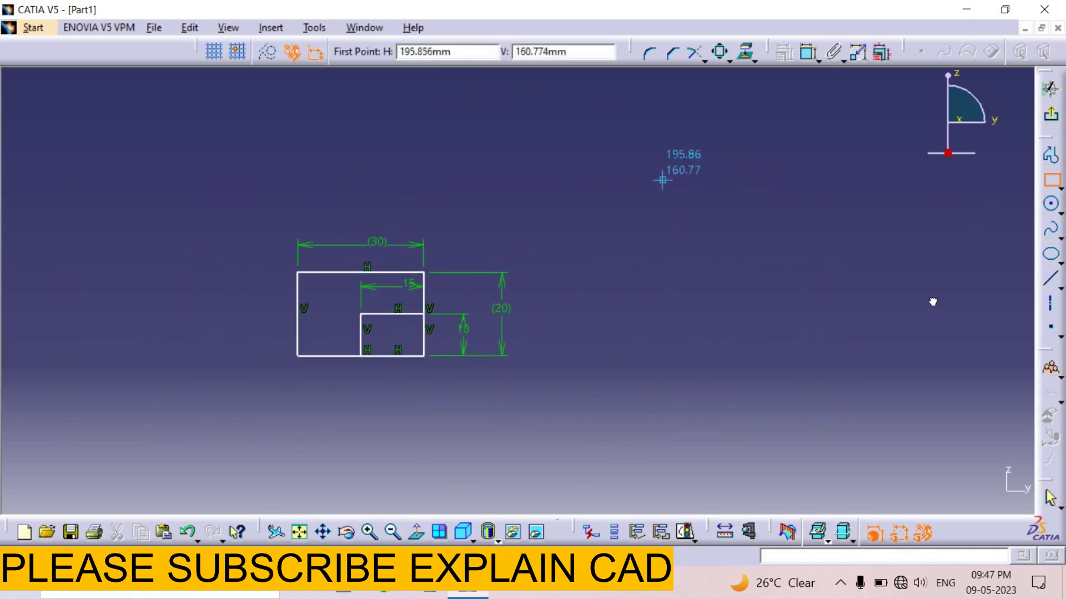
click(662, 179)
click(824, 289)
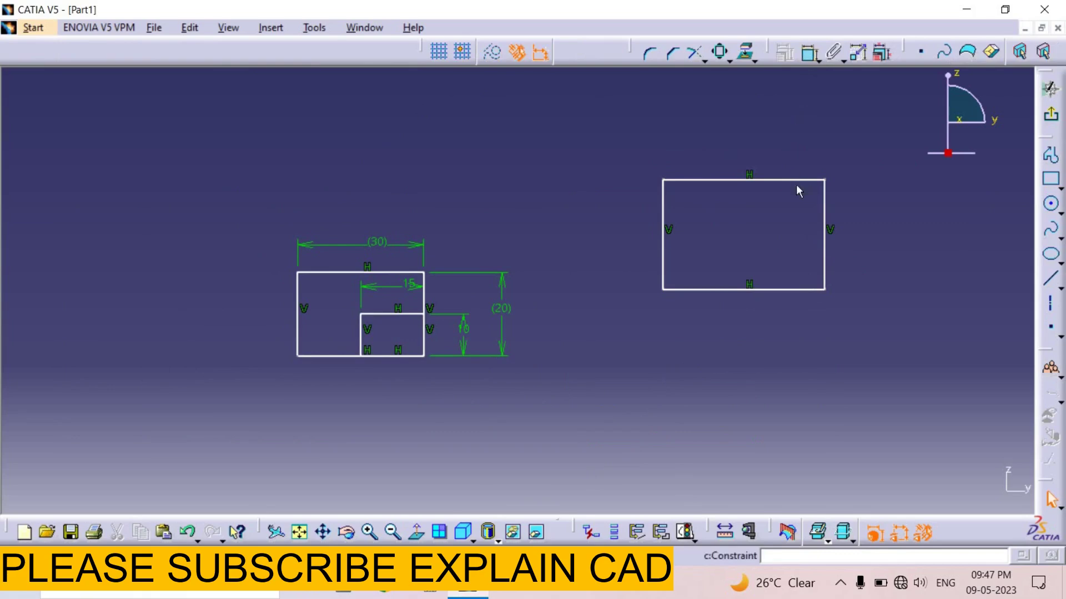
click(790, 140)
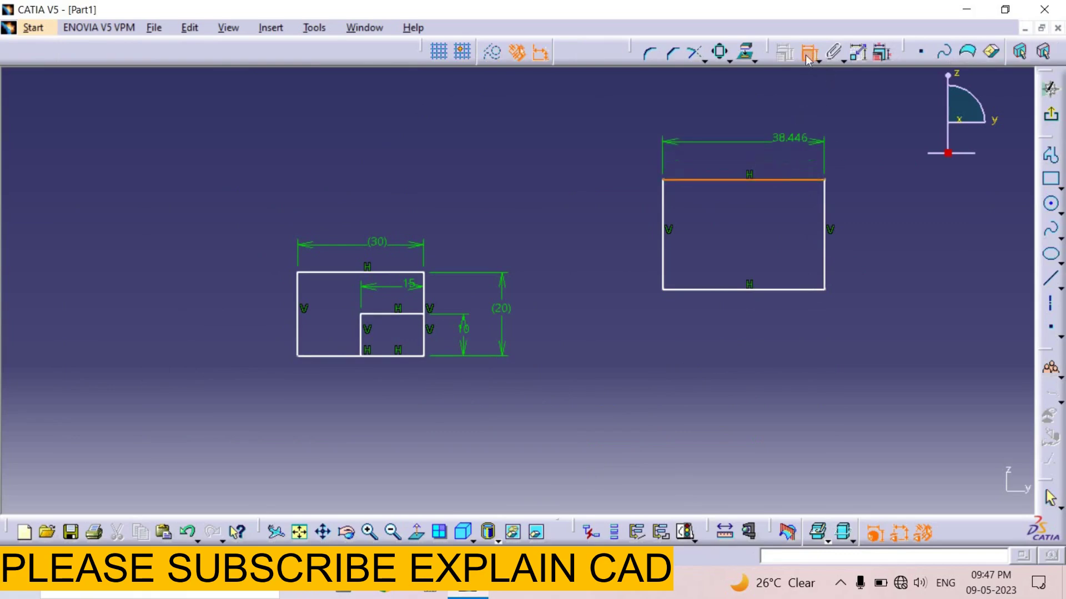
click(807, 53)
click(831, 214)
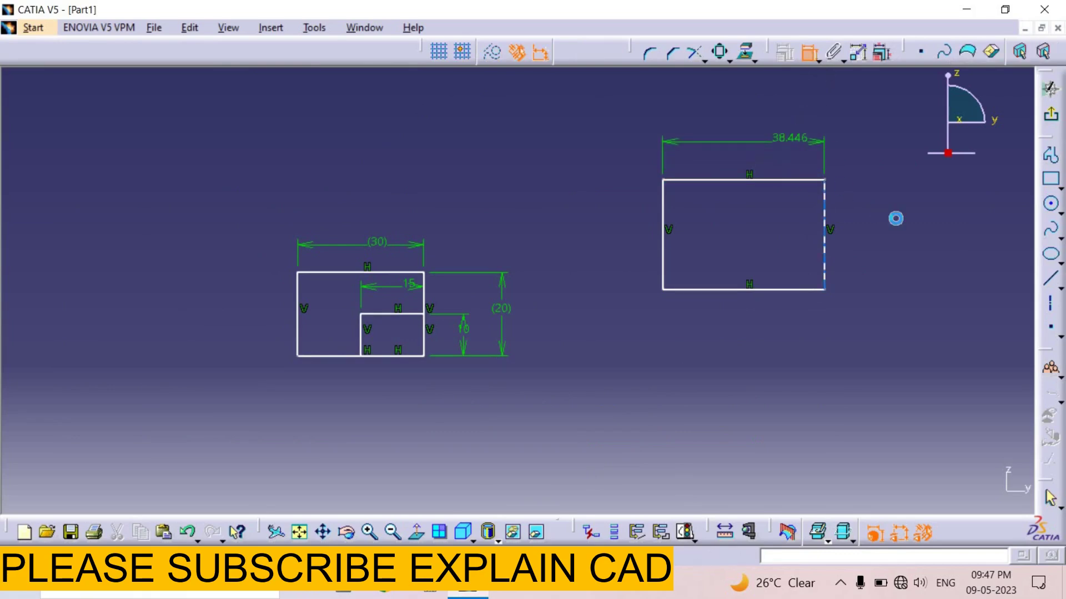
click(882, 216)
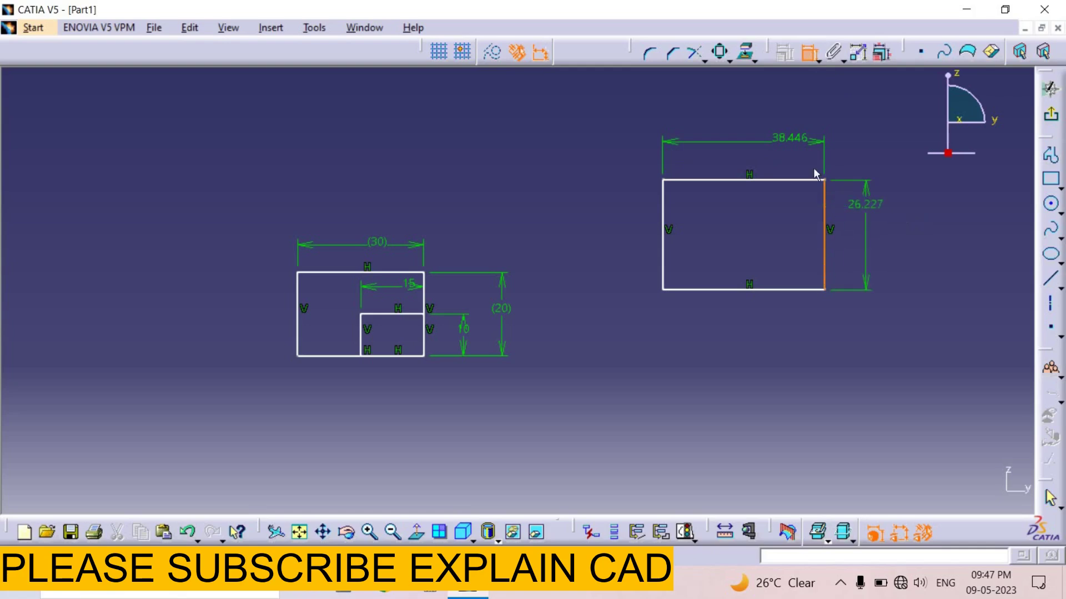
Set the new rectangle's width dimension to 30 and its height to 20.
double_click(792, 140)
text(30)
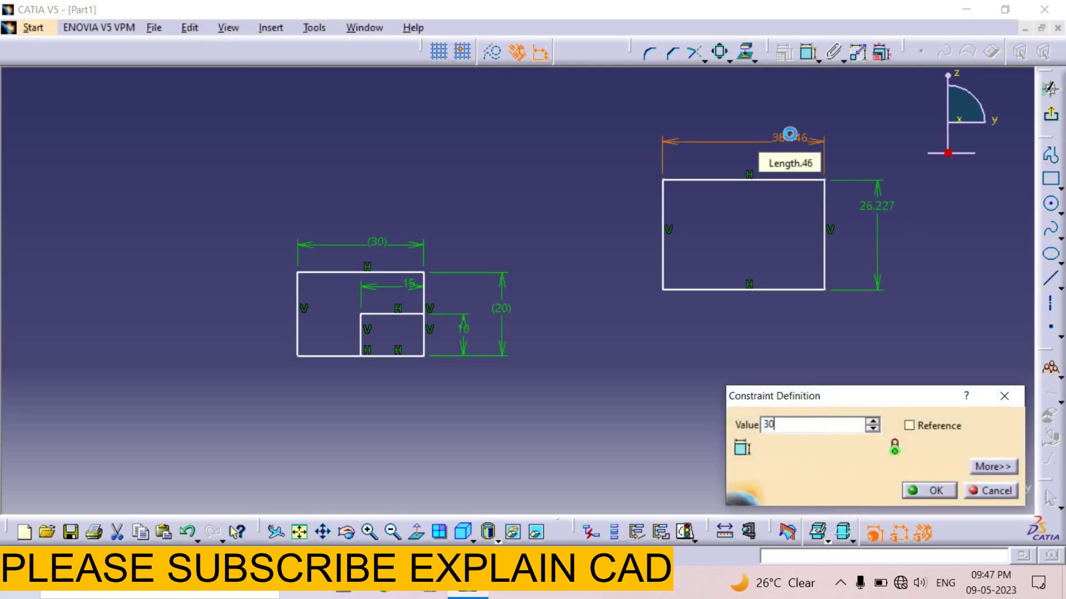
key(Return)
double_click(885, 208)
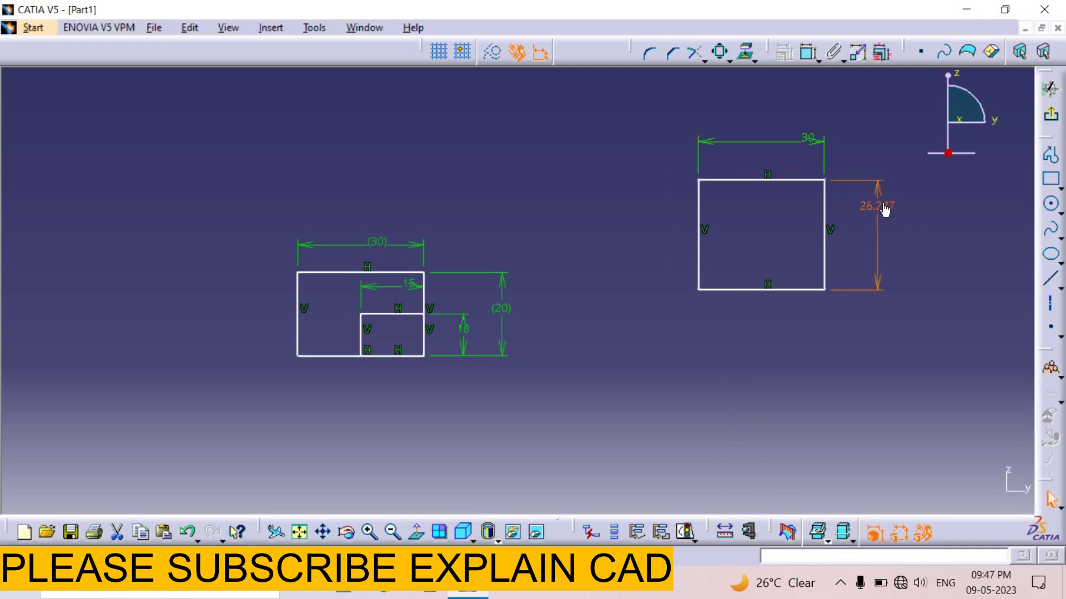
text(20mm)
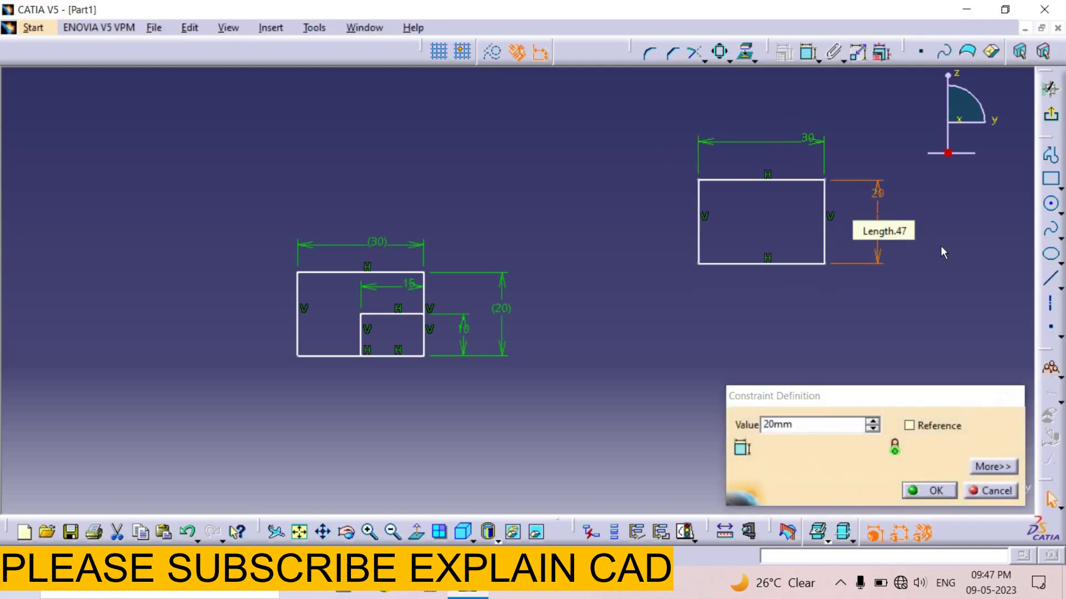
key(Return)
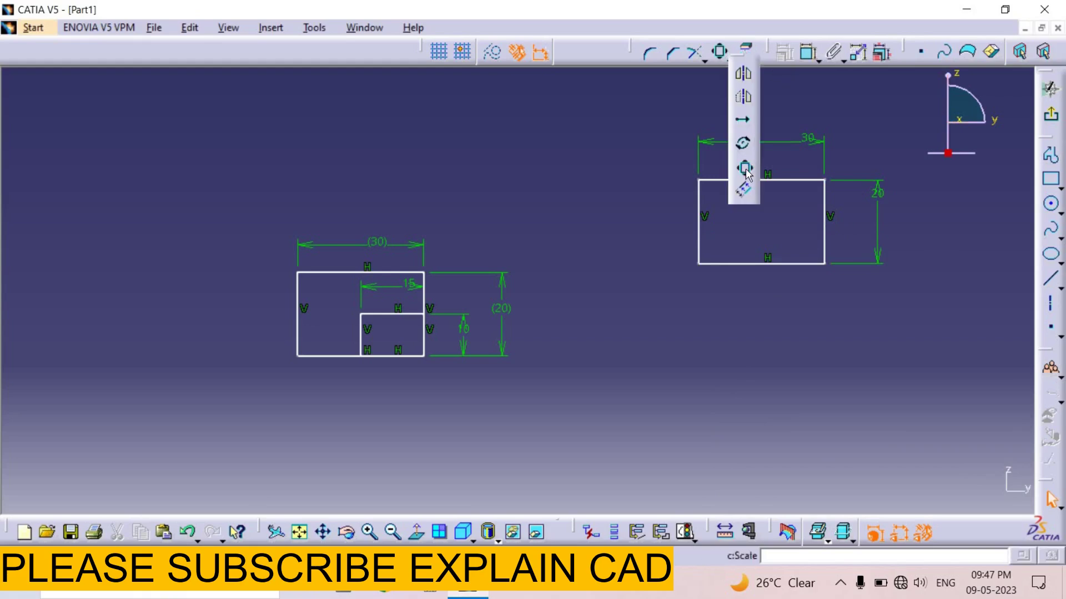
Scale a duplicate of the 30×20 rectangle by 0.5 about its centre point.
click(745, 168)
drag(664, 155, 850, 342)
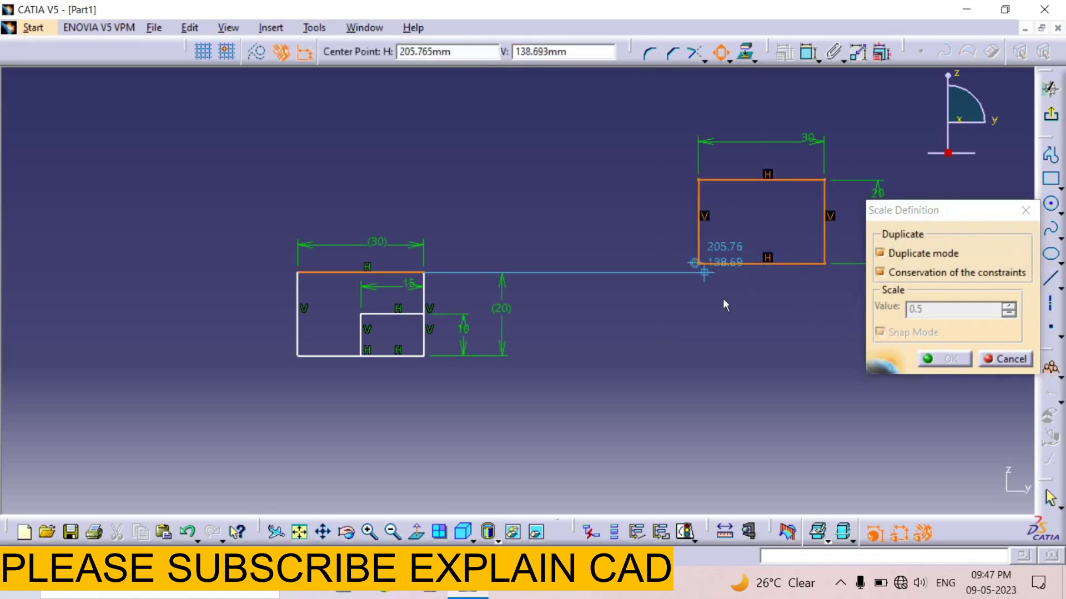
click(764, 227)
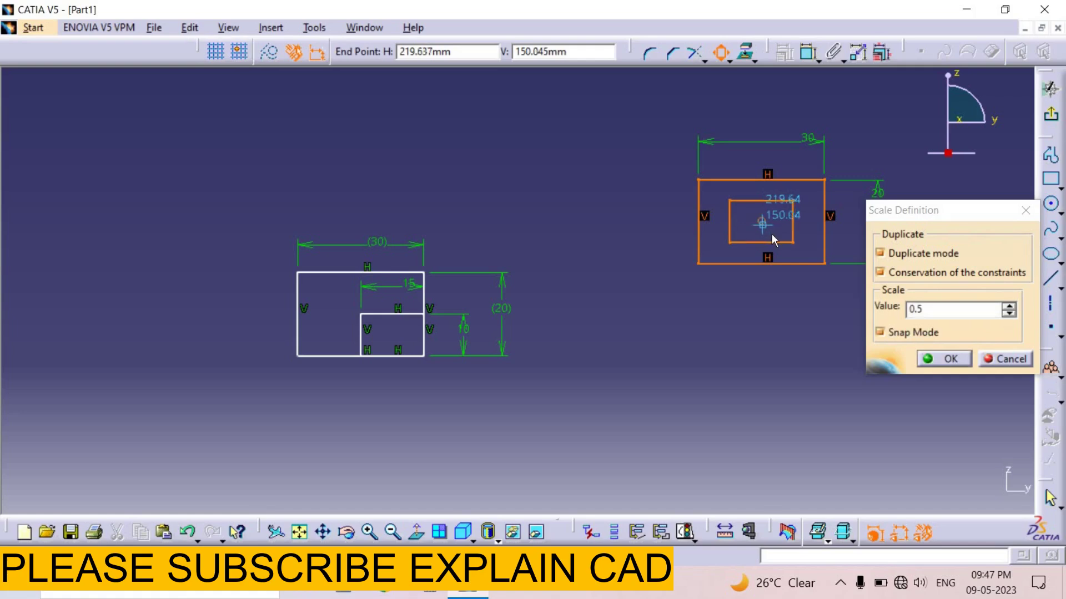
click(883, 310)
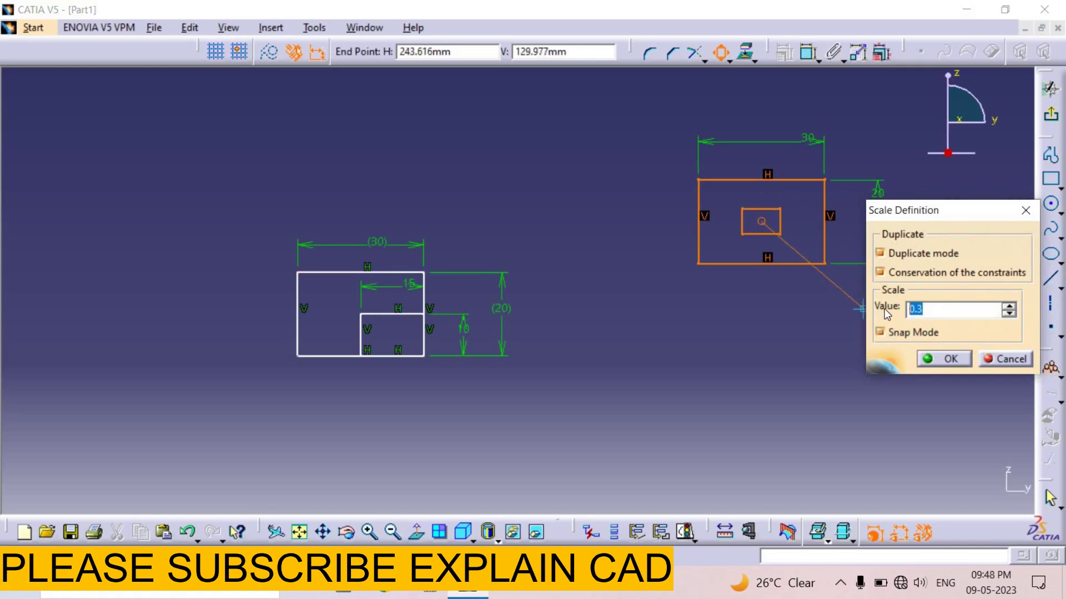
text(0)
key(Return)
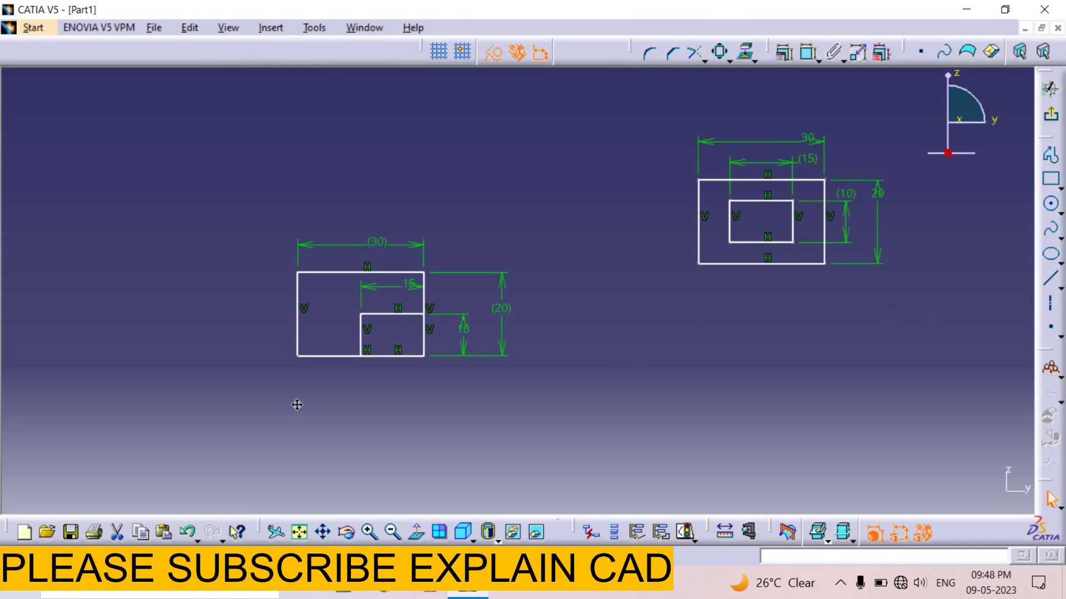
Draw a third rectangle to the right of the existing ones.
middle_drag(872, 244, 542, 287)
click(1053, 183)
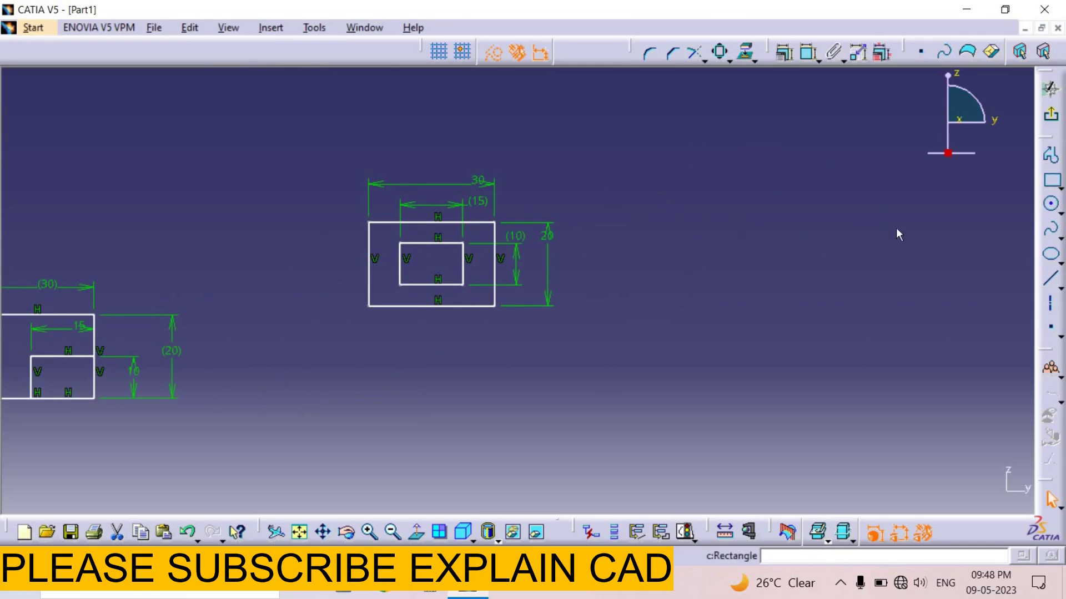
click(744, 222)
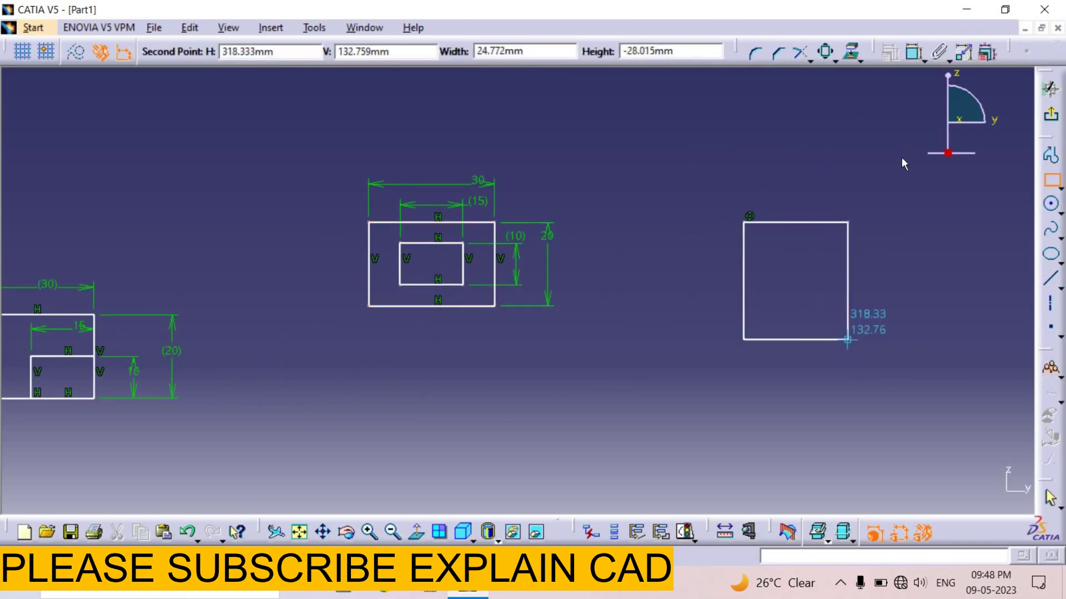
click(848, 340)
click(725, 376)
click(886, 146)
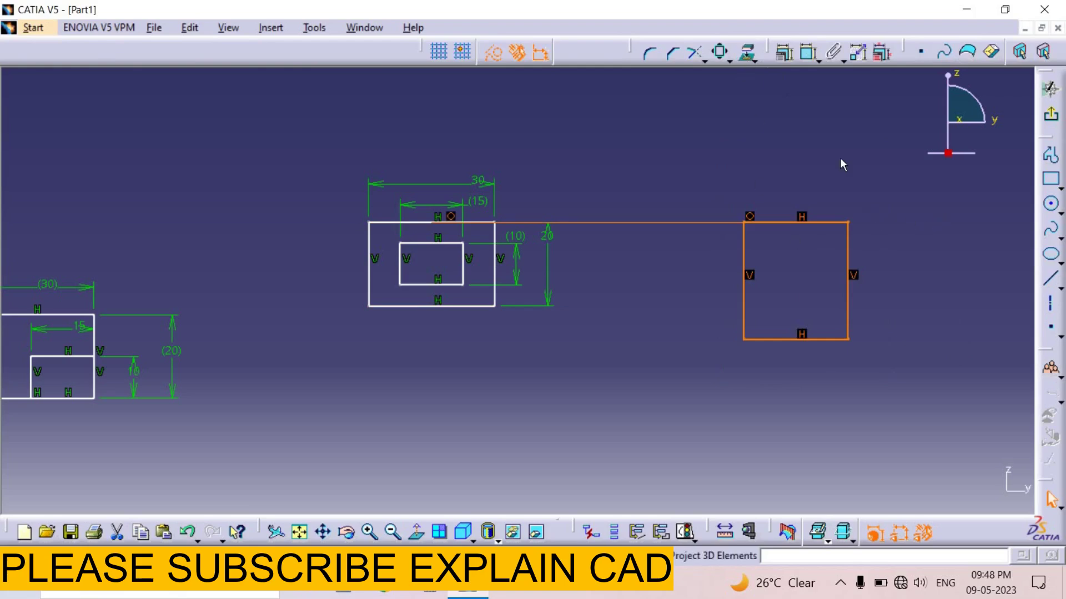
Add width and height constraints to the third rectangle's top and right edges.
click(801, 54)
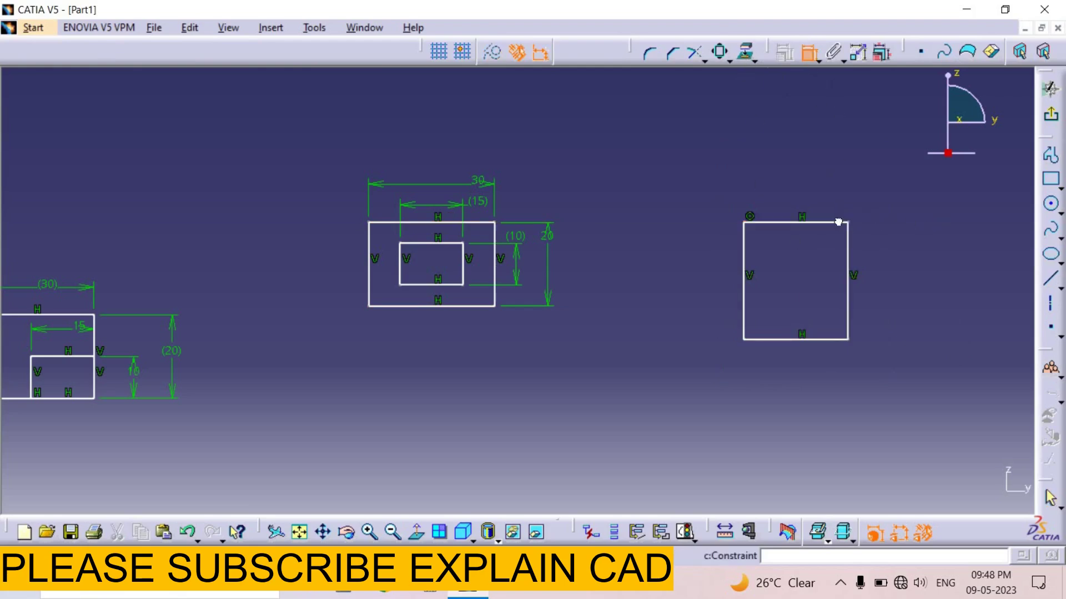
click(816, 222)
click(823, 177)
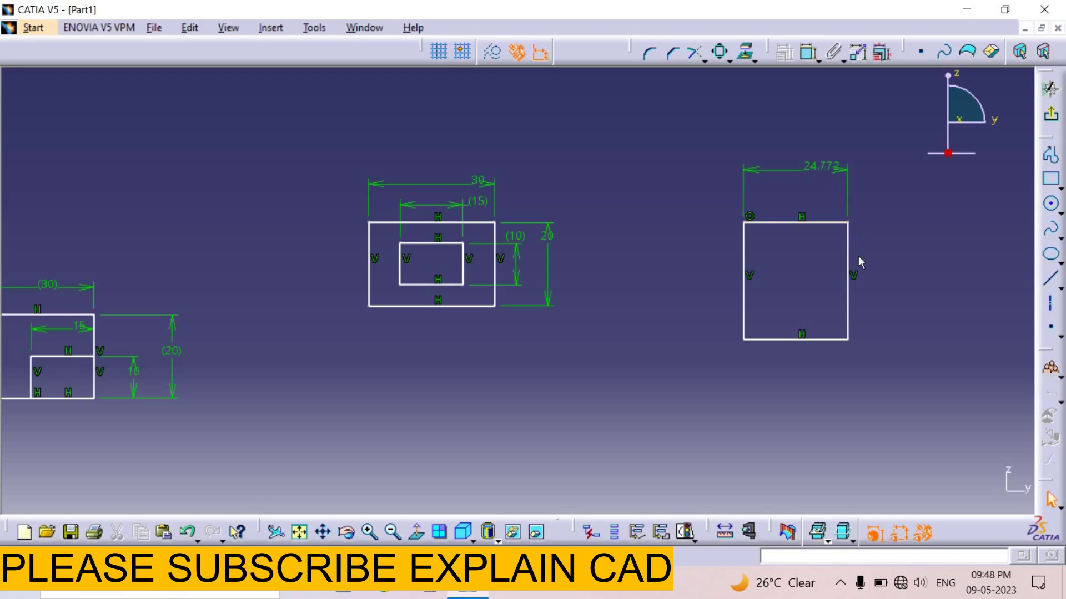
click(808, 53)
click(847, 253)
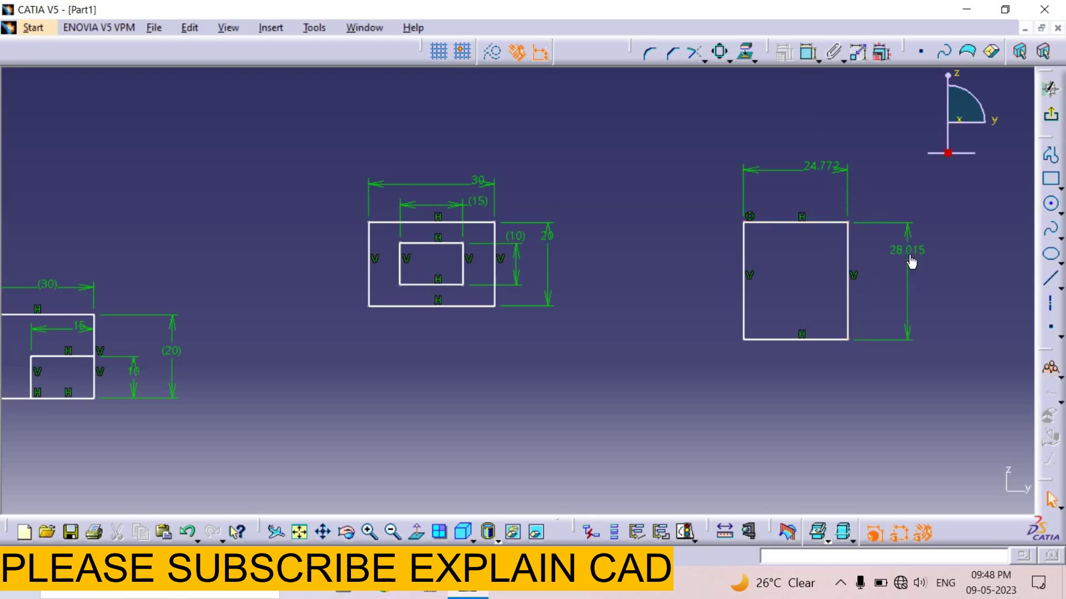
Set the height dimension to 28 and the width dimension to 25.
double_click(911, 261)
text(28)
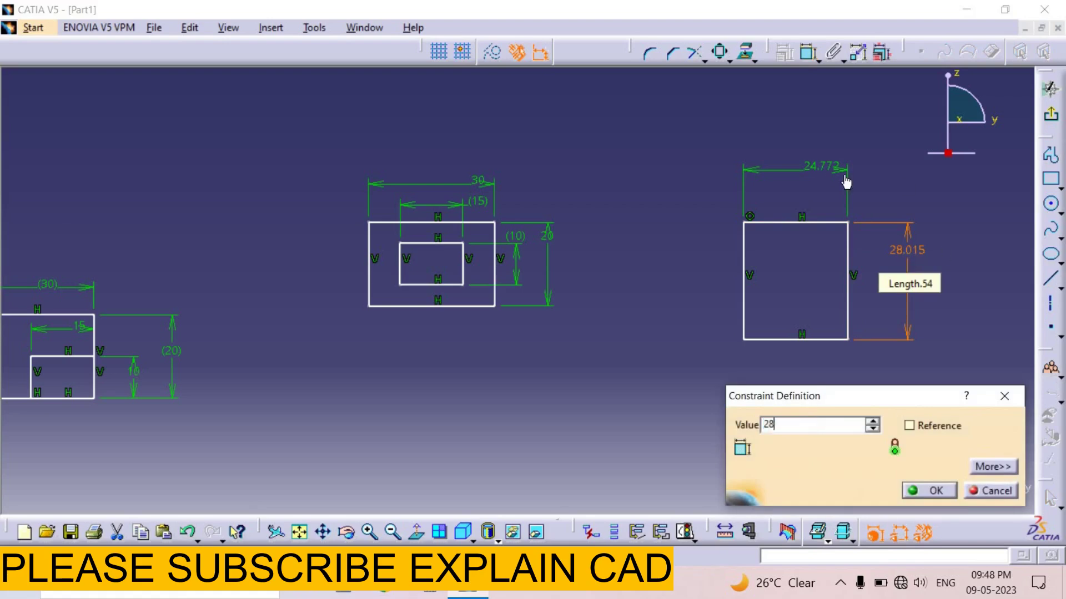
key(Return)
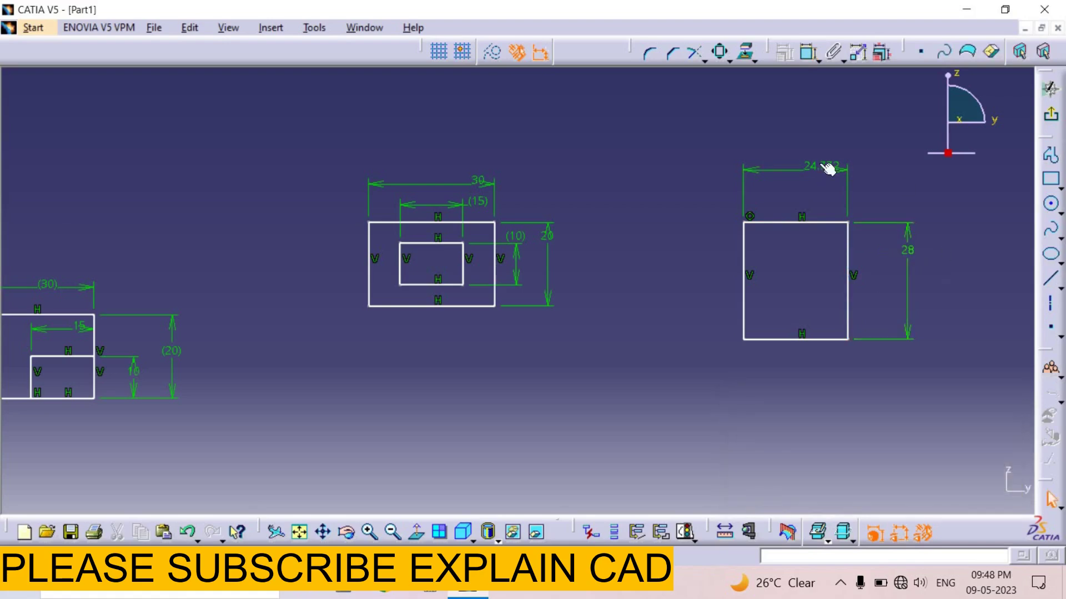
double_click(823, 169)
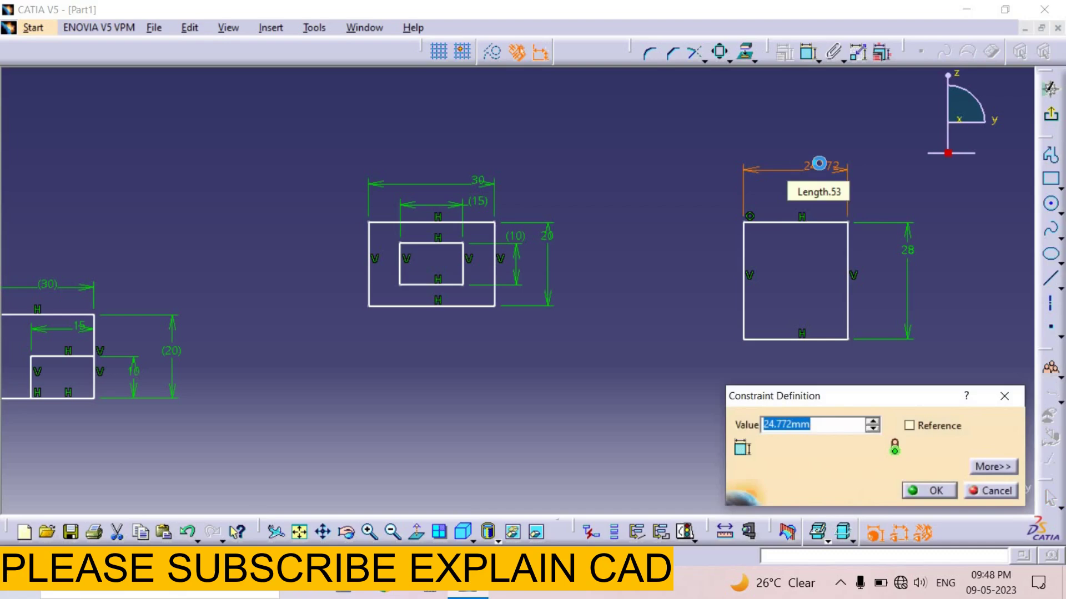
text(25)
key(Return)
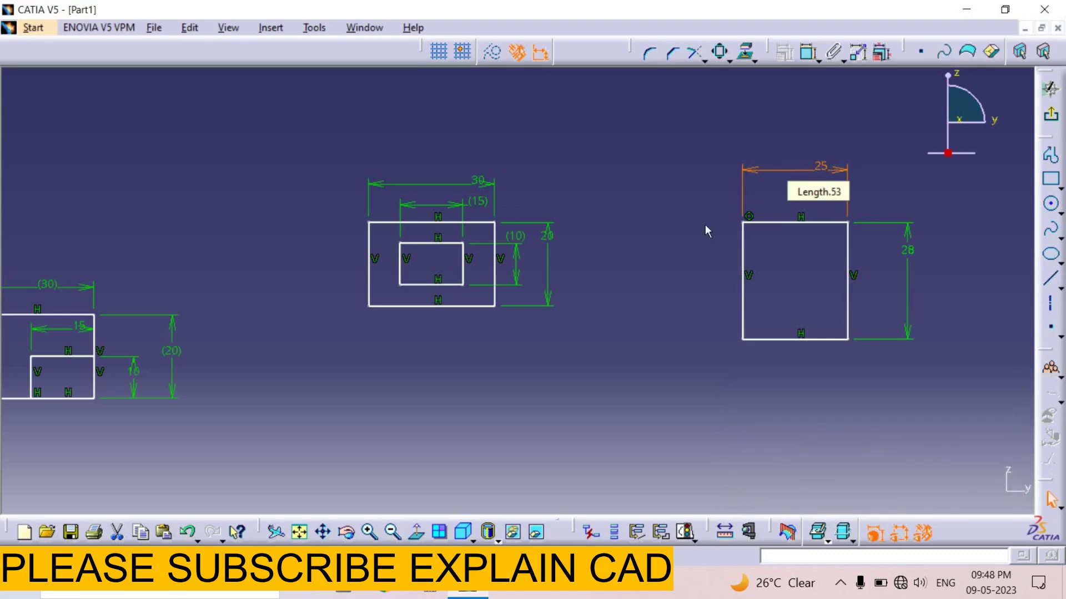
Set up an in-place scale of the 25×28 rectangle about its bottom-left corner with factor 3.
click(721, 53)
mouse_move(683, 161)
mouse_down()
mouse_move(805, 455)
mouse_move(857, 441)
mouse_up()
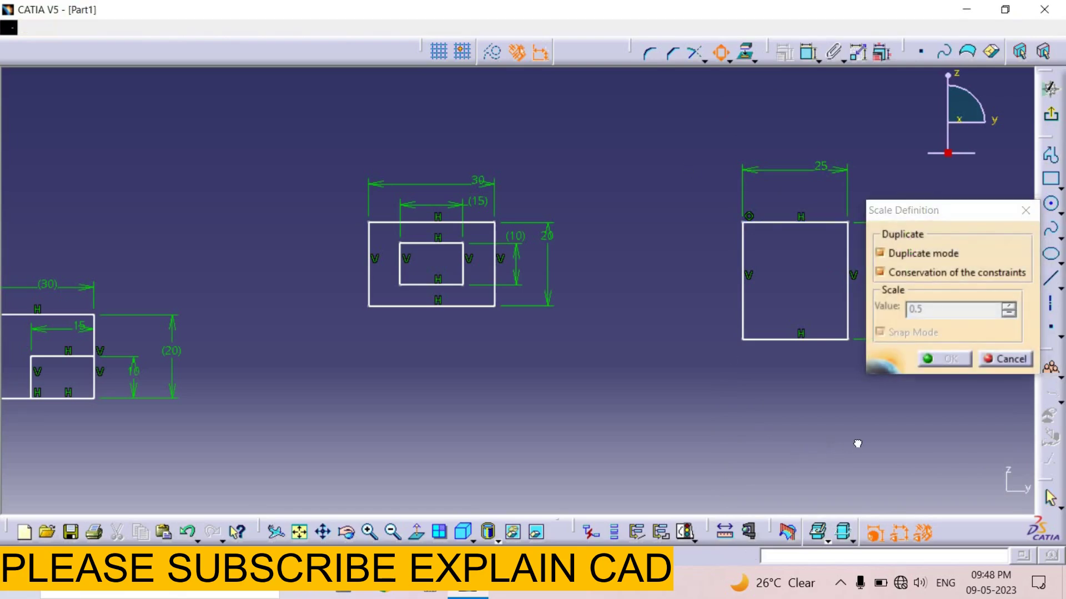
click(879, 251)
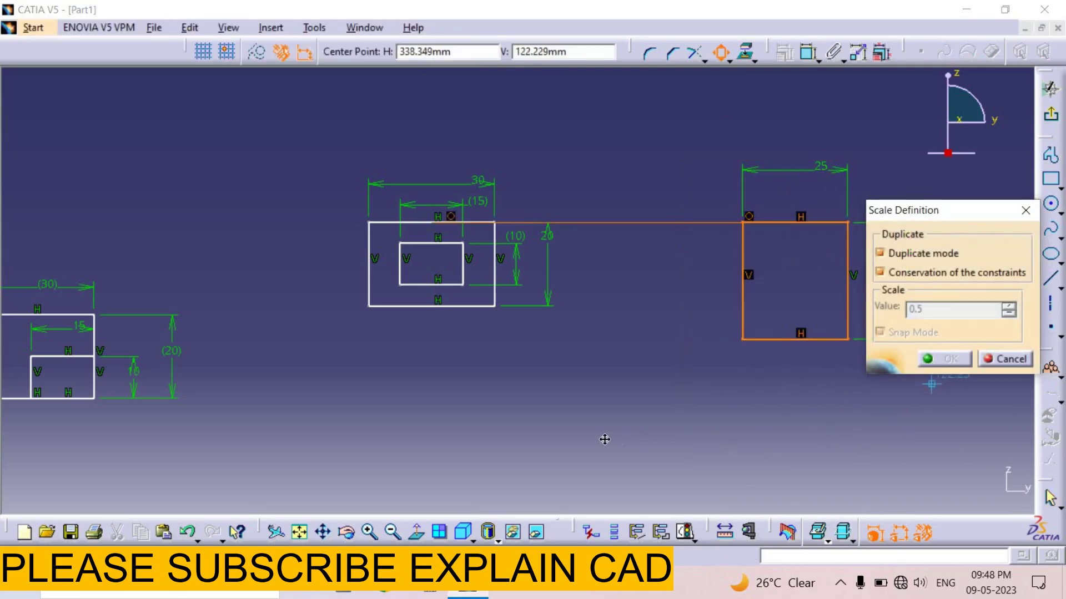
mouse_move(699, 266)
middle_down()
mouse_move(551, 258)
mouse_move(427, 276)
middle_up()
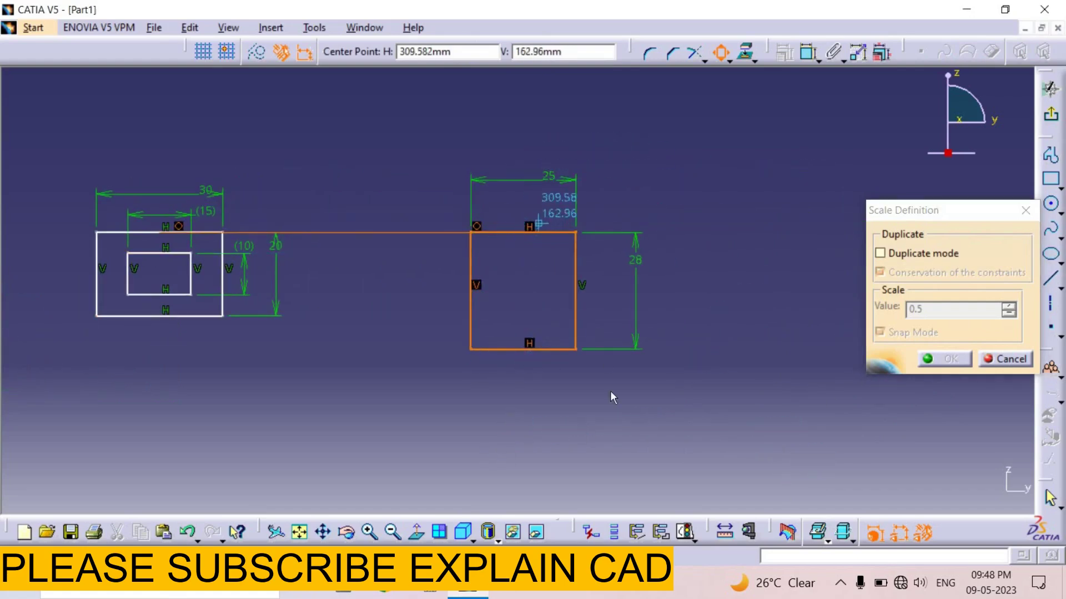
click(470, 350)
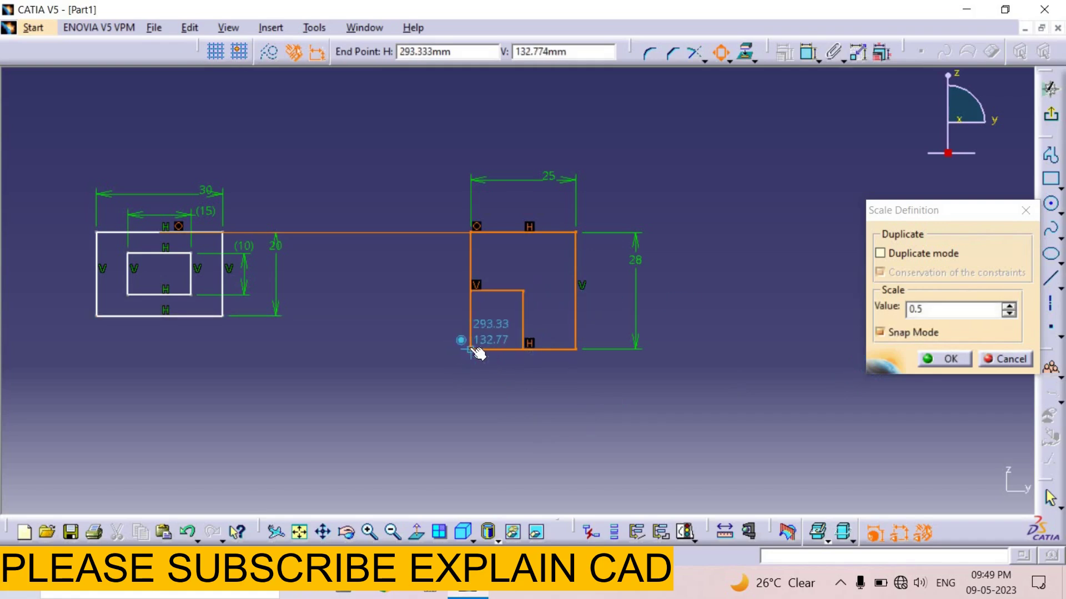
click(881, 320)
text(3)
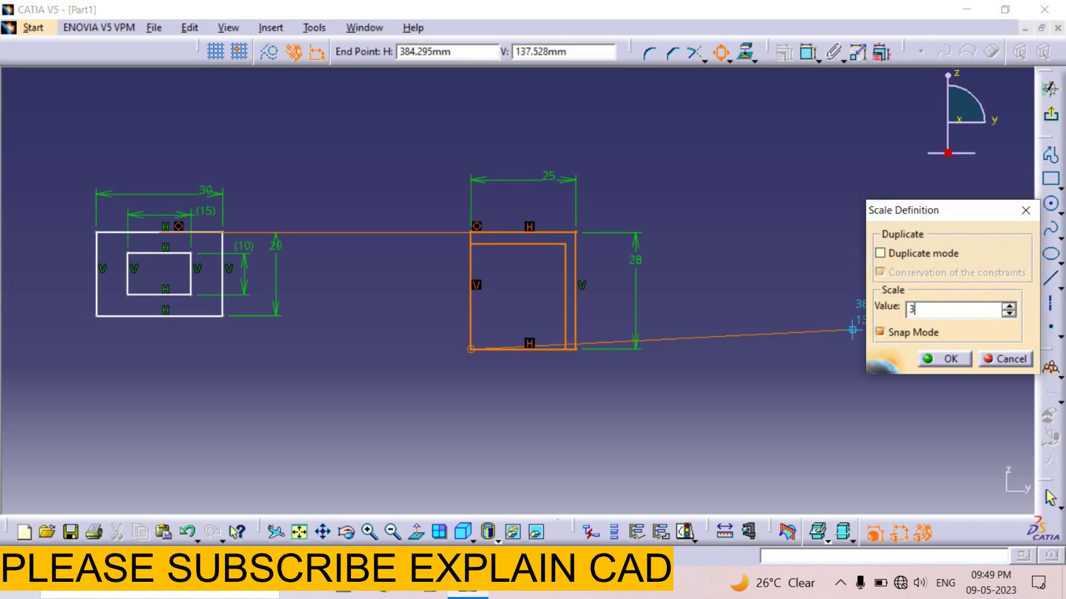
Confirm tripling the rectangle to 75×84 and zoom out to show all rectangles.
key(Return)
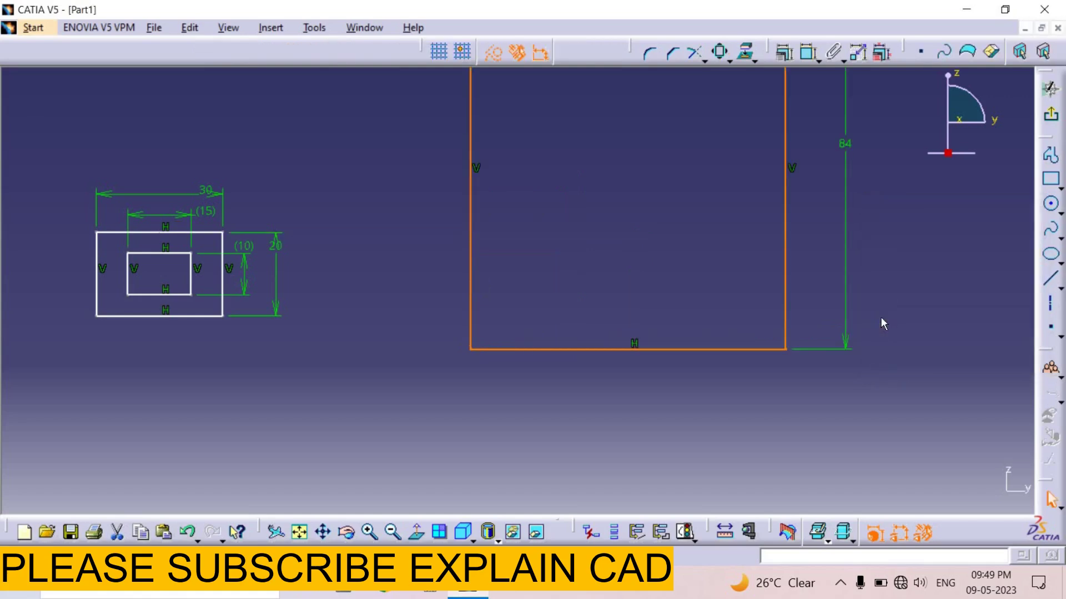
ctrl+middle_drag(540, 89, 662, 218)
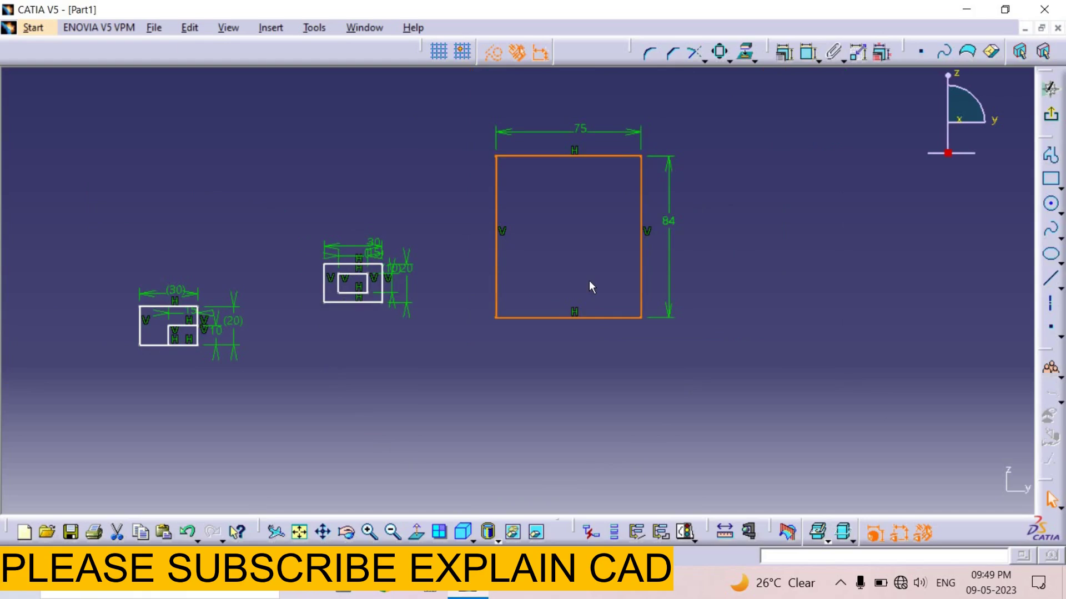
click(729, 59)
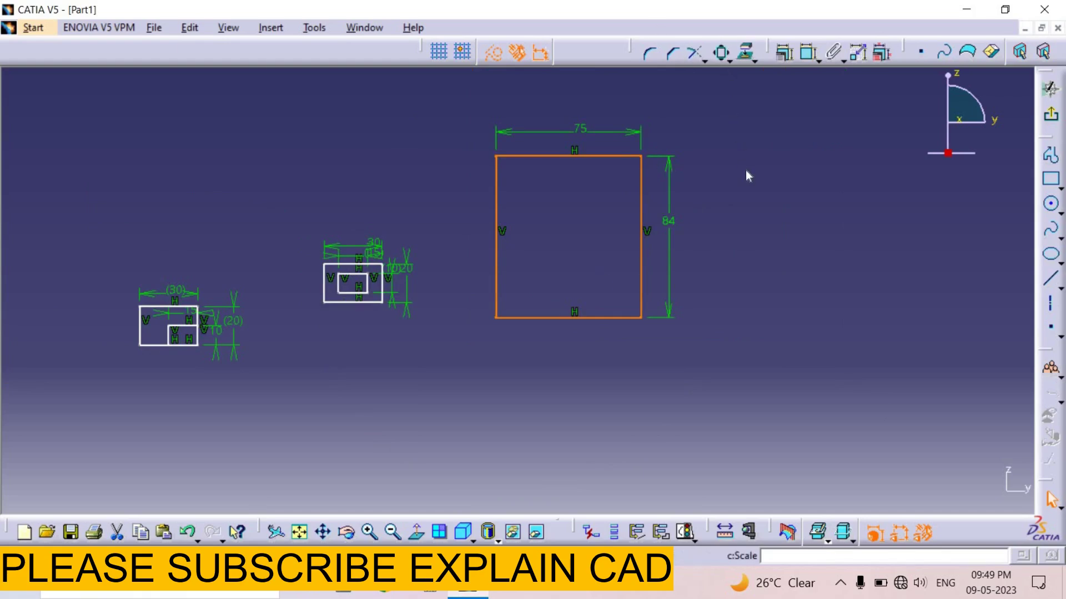